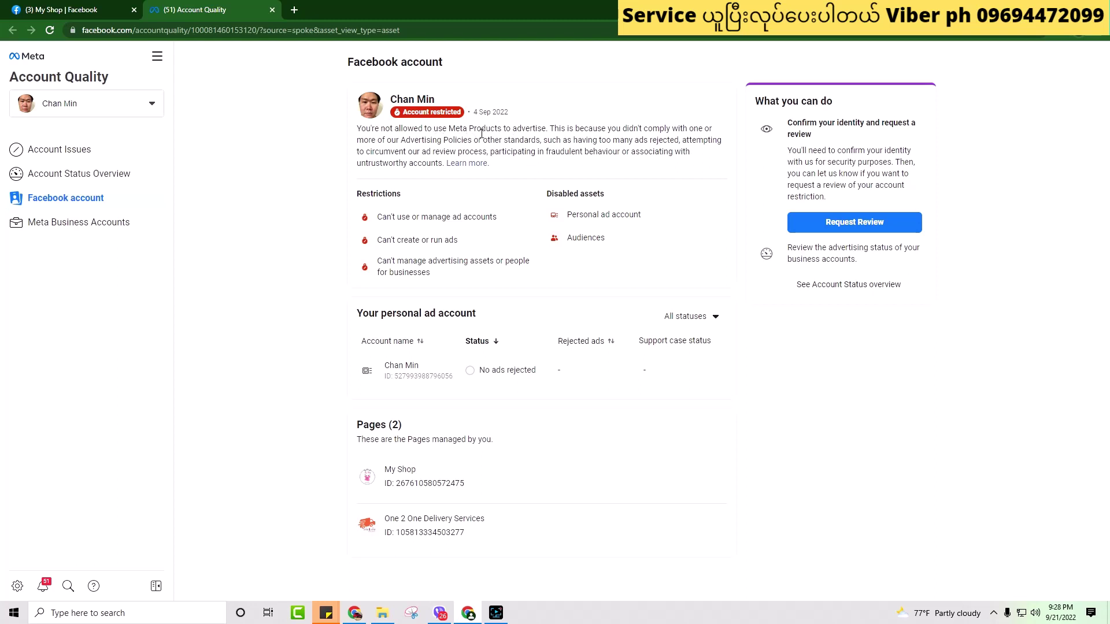
- After a review attempt, open Facebook's Settings > Identity confirmation page showing the identity as confirmed
left_click(832, 230)
left_click(102, 10)
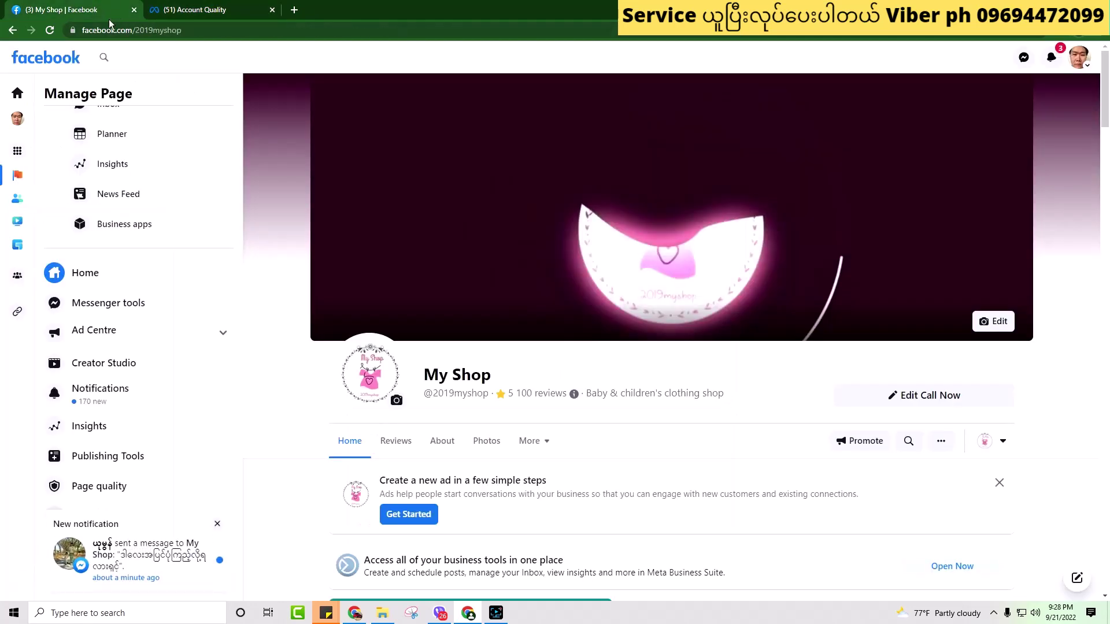
left_click(1076, 62)
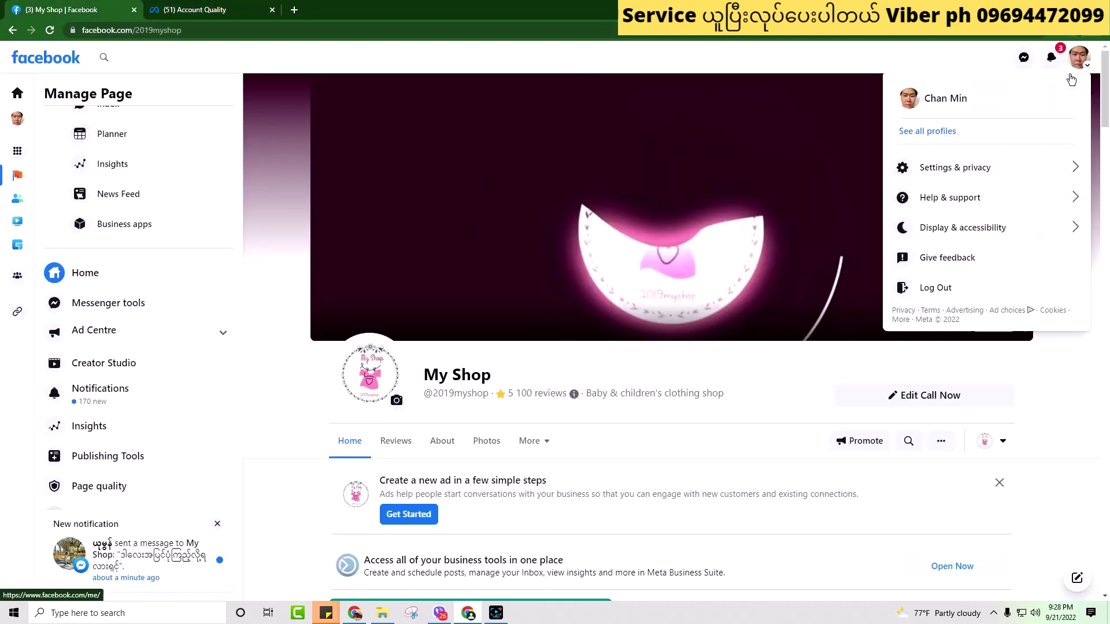
left_click(971, 180)
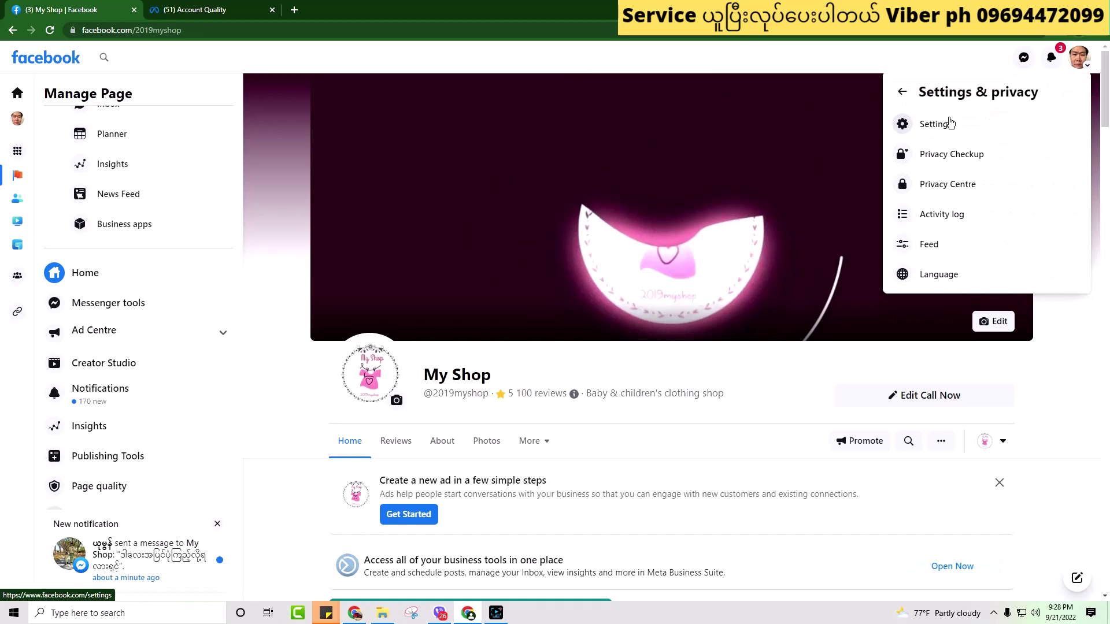
left_click(949, 122)
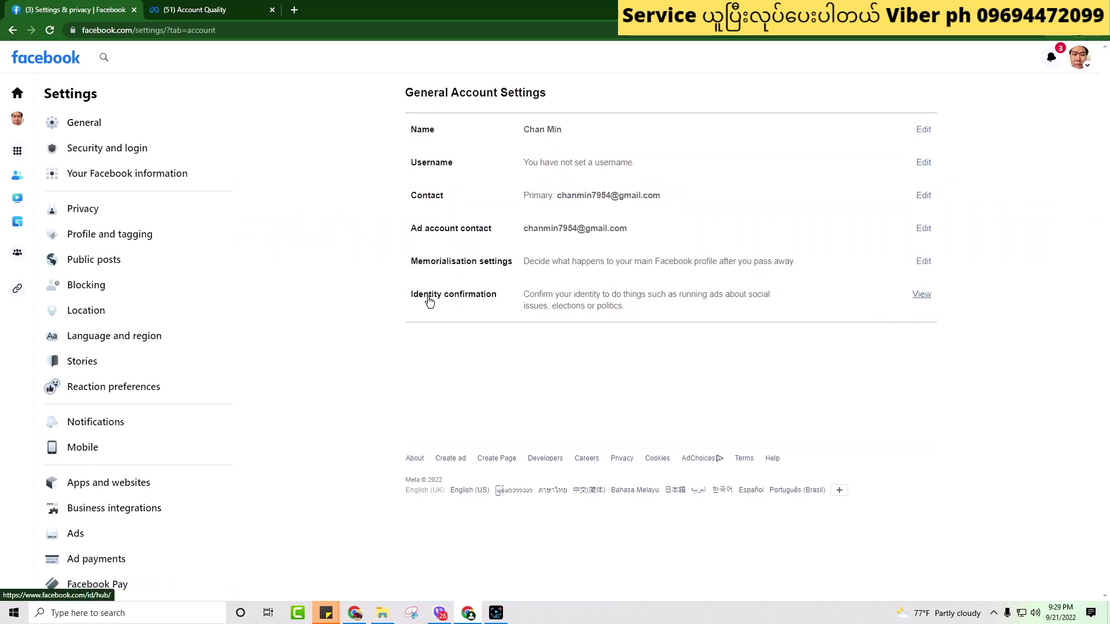
left_click(572, 308)
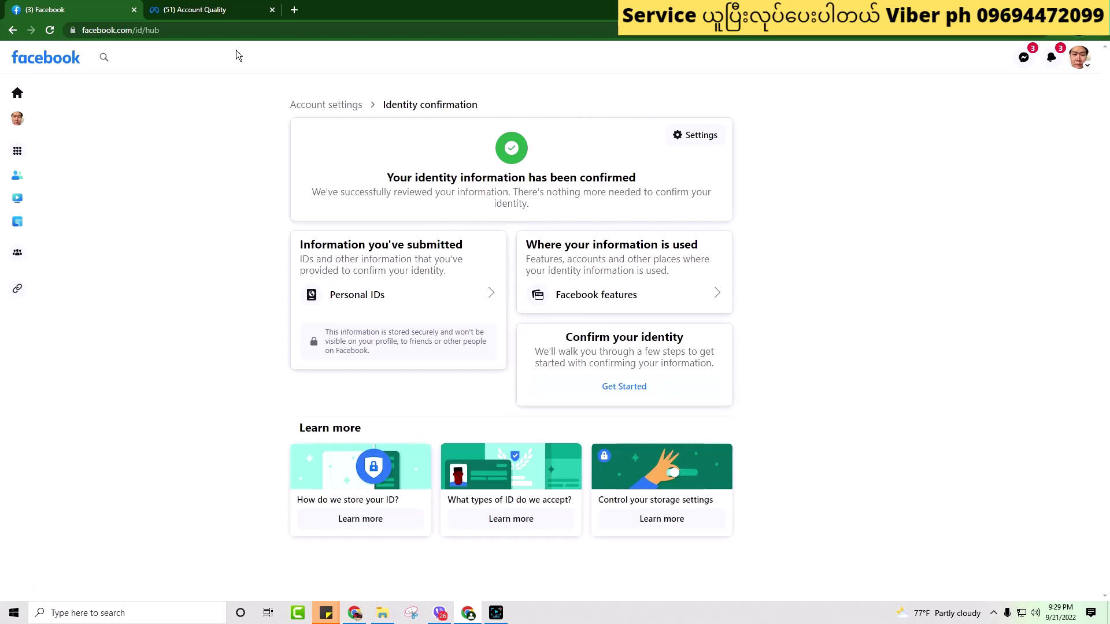
- Recheck identity confirmation, then end on the restricted account's Account Quality page
left_click(195, 10)
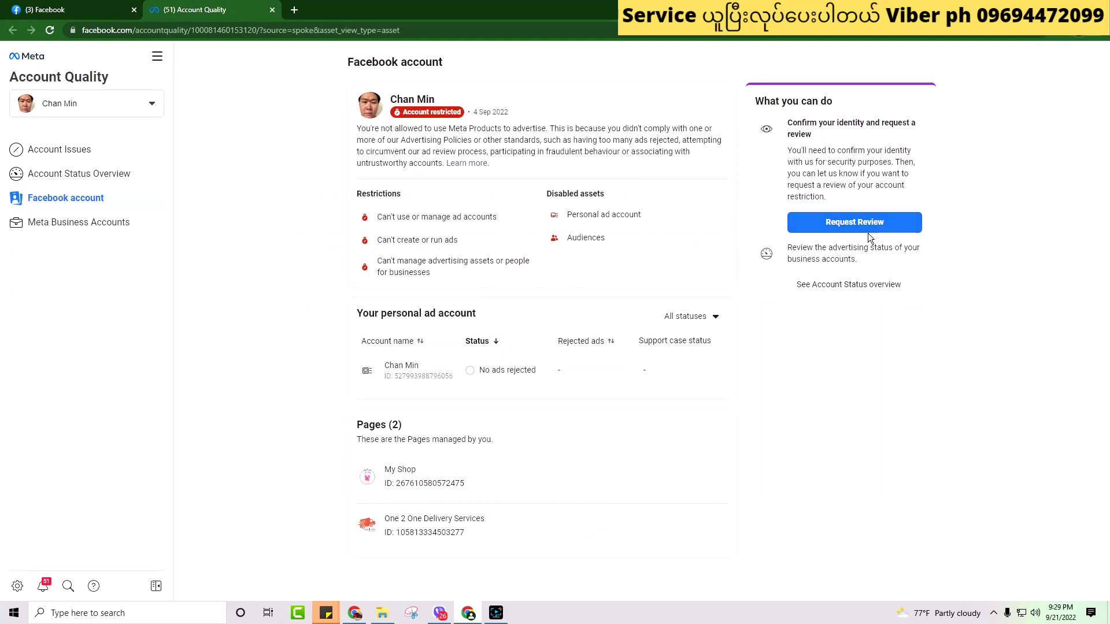
left_click(92, 10)
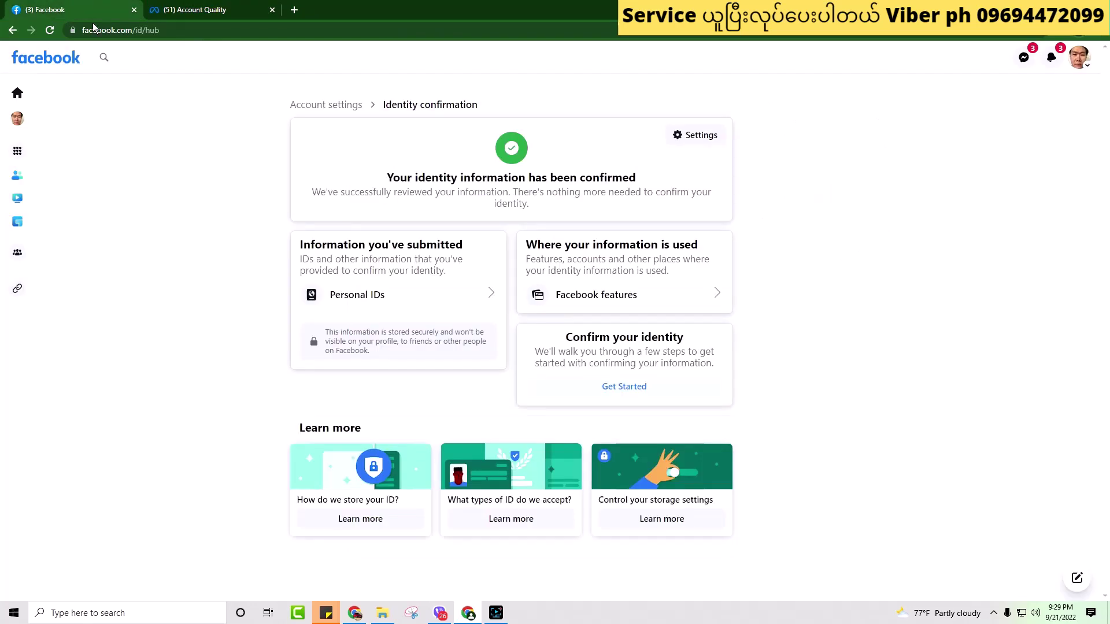
left_click(234, 9)
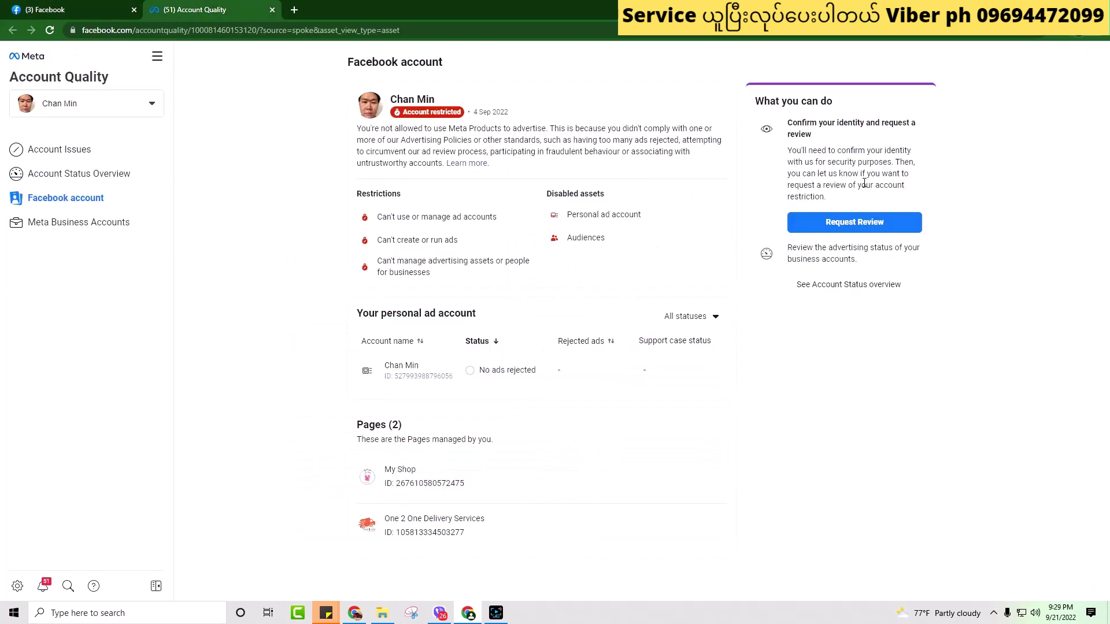
left_click(848, 225)
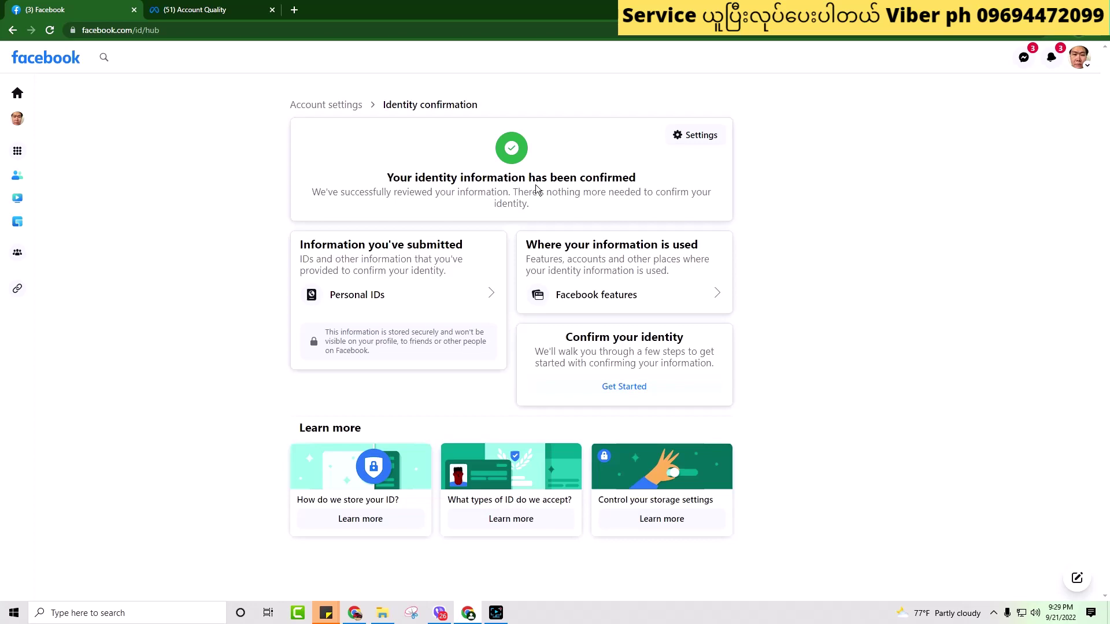
left_click(207, 9)
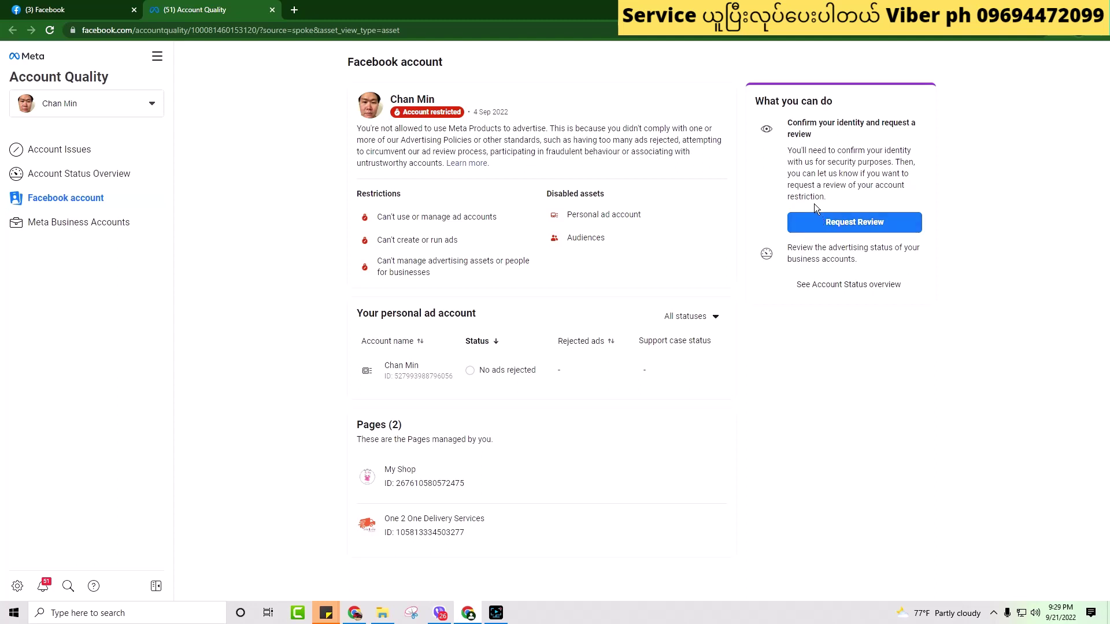
- Request a review, pass the traffic-light reCAPTCHA, and continue to the Upload your ID step
left_click(853, 232)
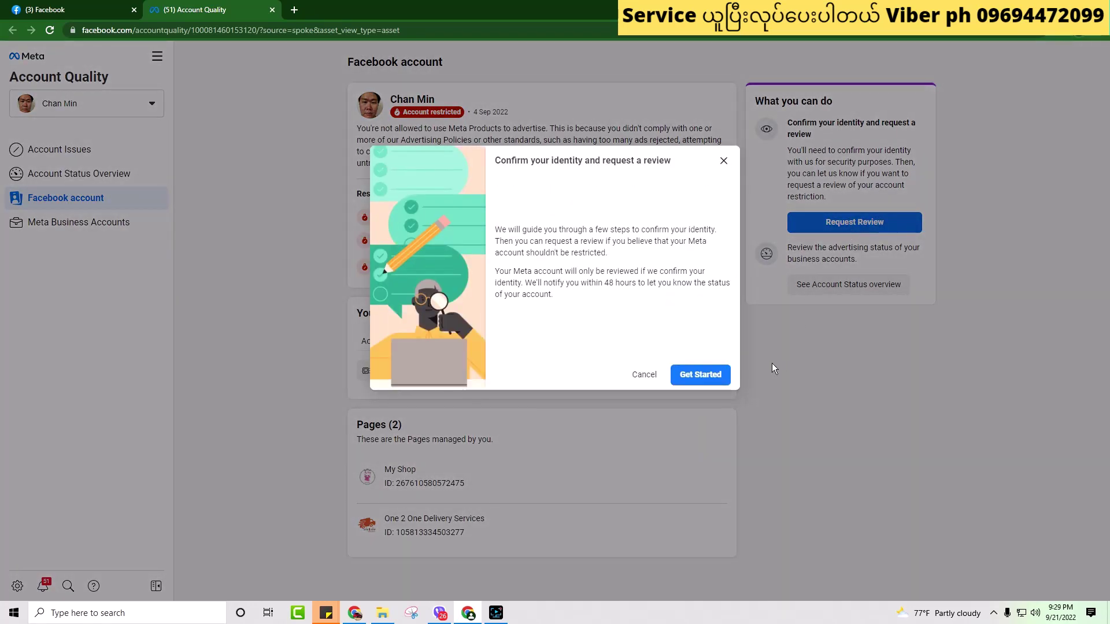
left_click(701, 374)
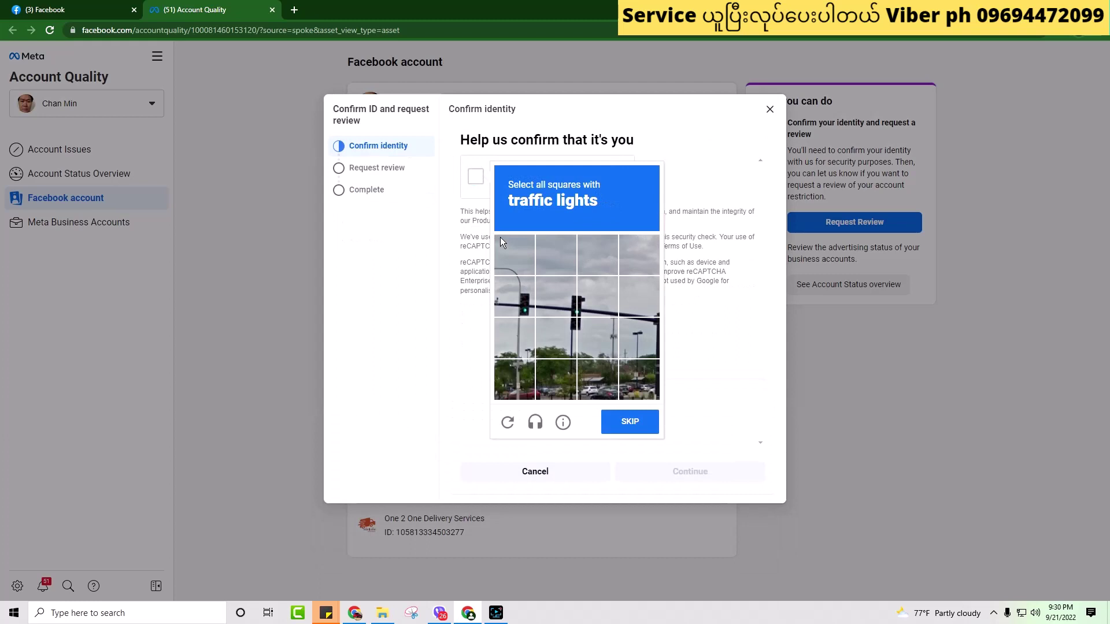
left_click(524, 300)
left_click(557, 298)
left_click(597, 300)
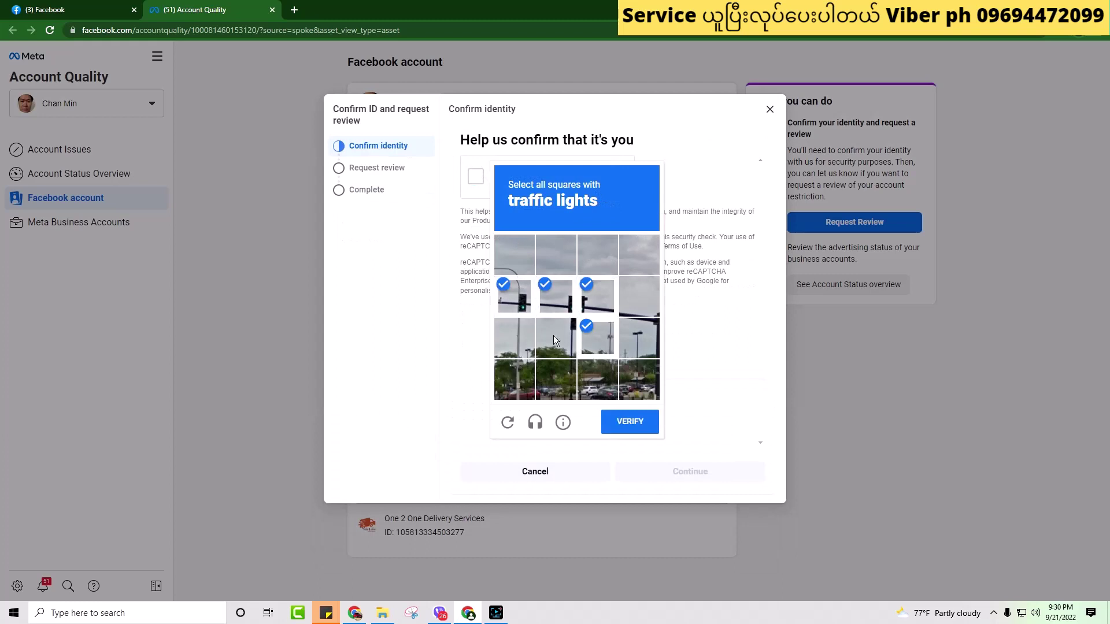
left_click(629, 422)
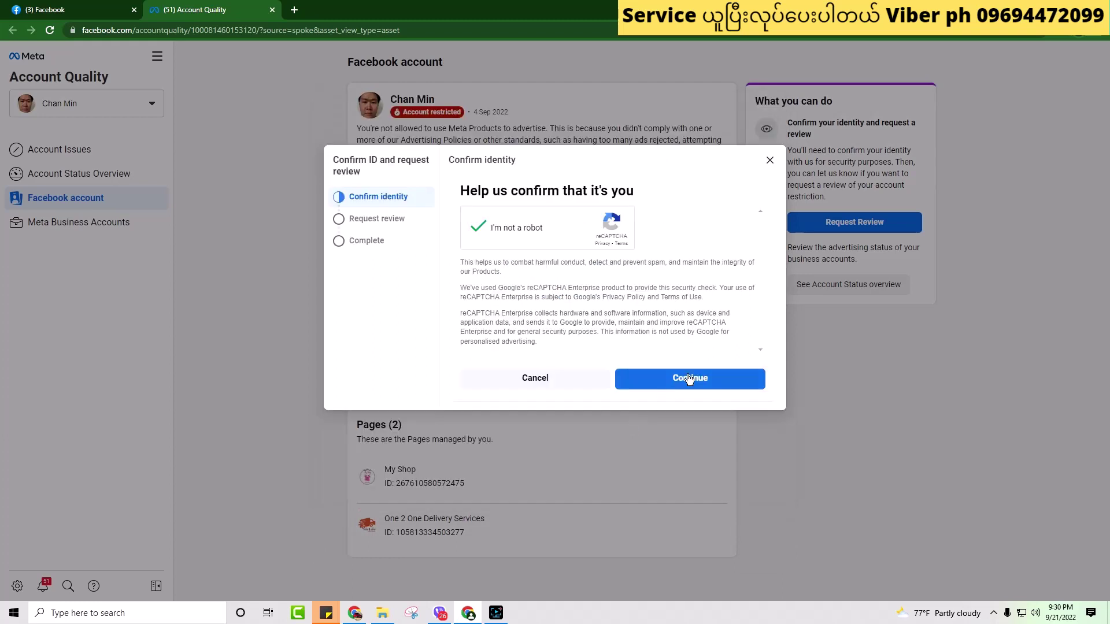
left_click(689, 380)
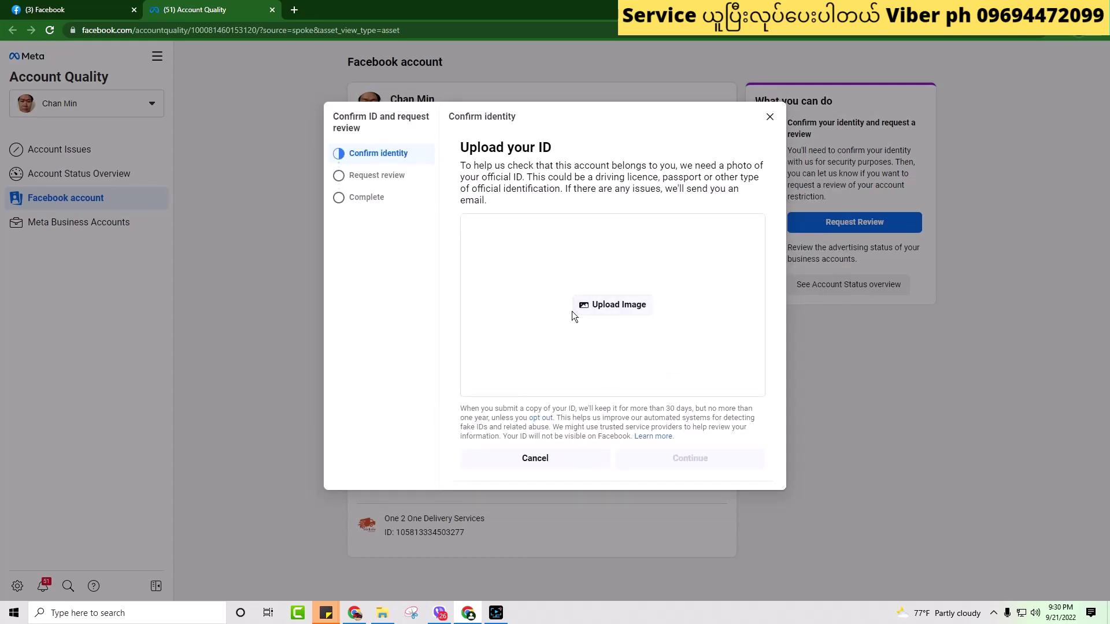
- Glance at the identity confirmation page again, then bring up the Canva design
left_click(104, 14)
left_click(191, 10)
left_click(354, 612)
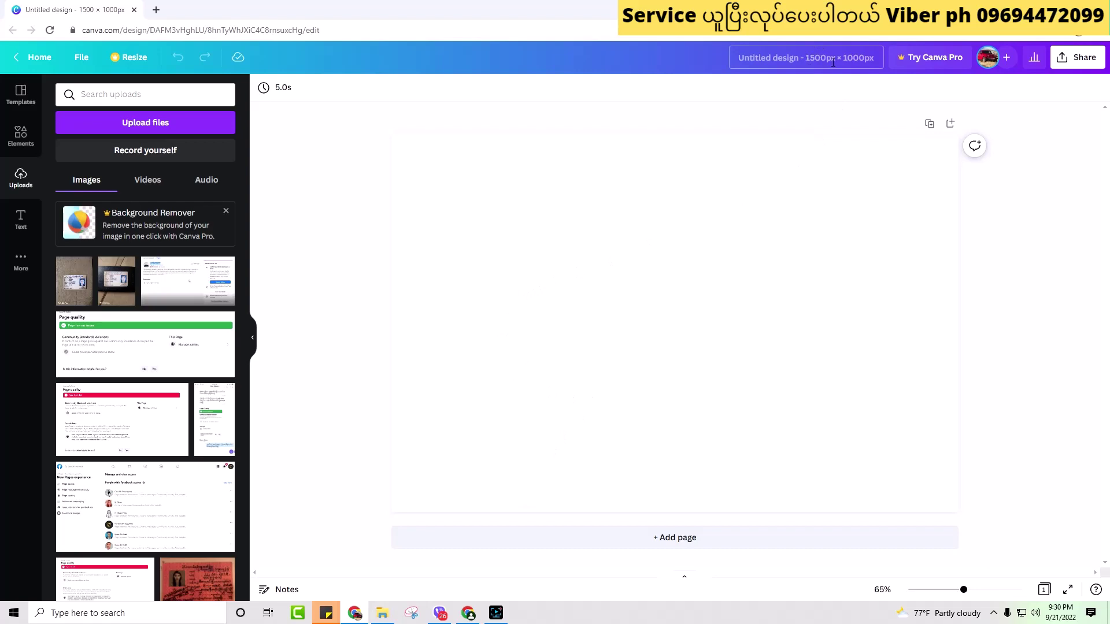
- Add the uploaded ID photo to the Canva design, enlarging it to about 710 × 1,261 and moving it lower
left_click(439, 613)
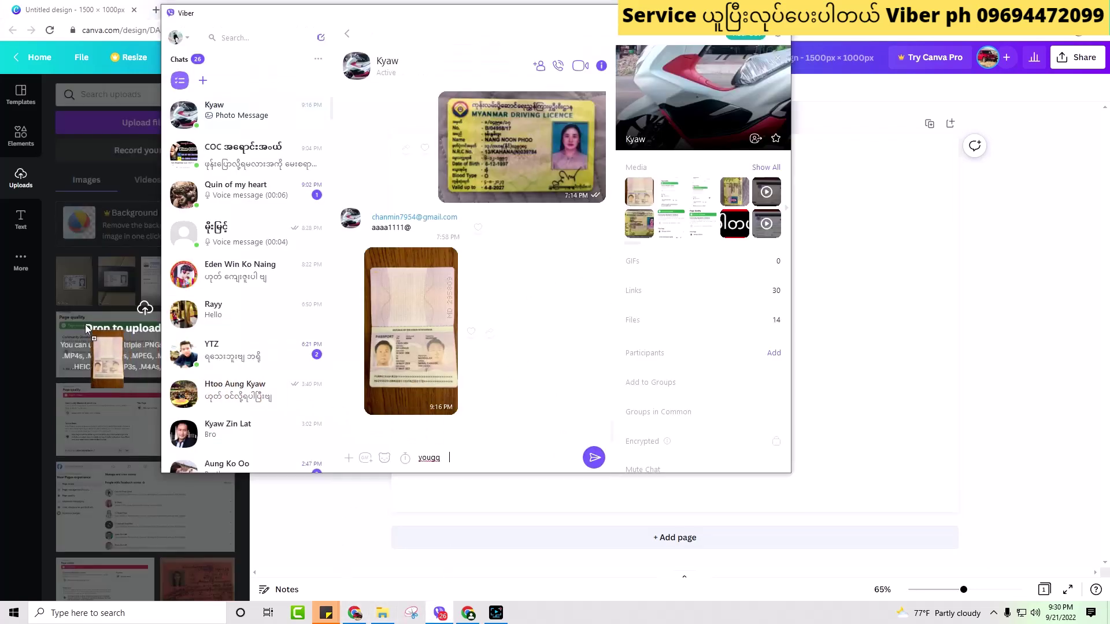
left_click(86, 329)
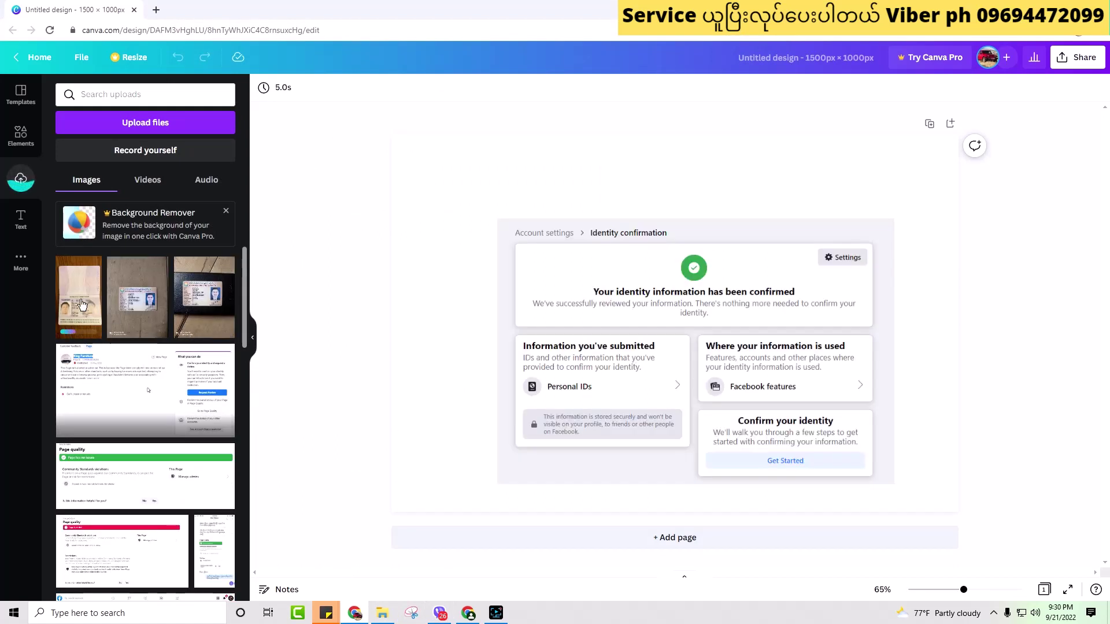
left_click(82, 304)
left_click_drag(750, 187, 803, 104)
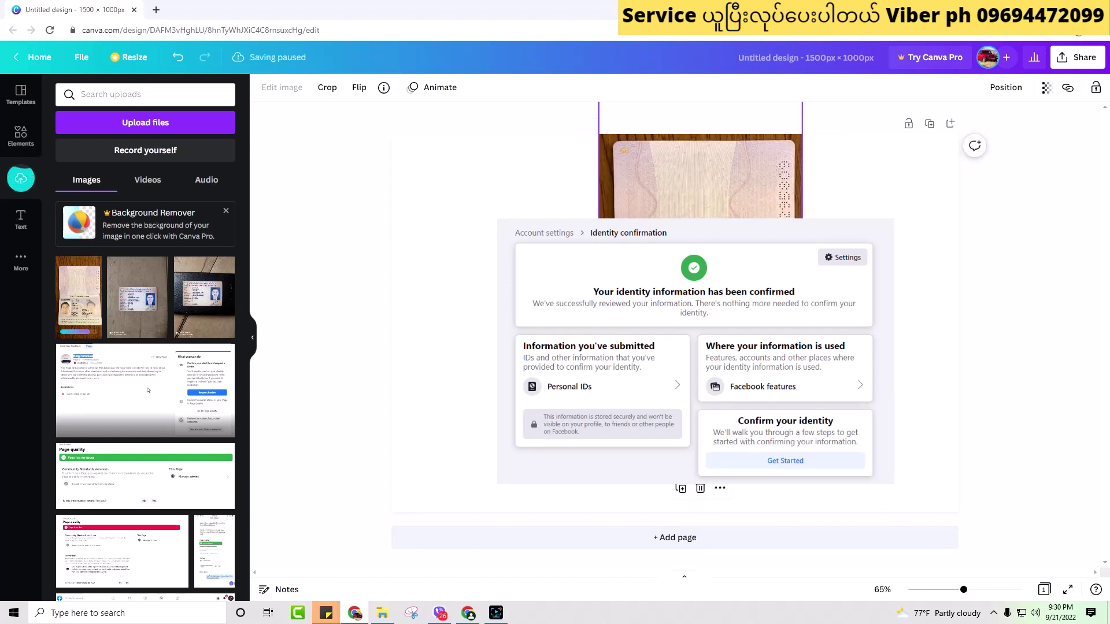
left_click_drag(598, 452, 552, 587)
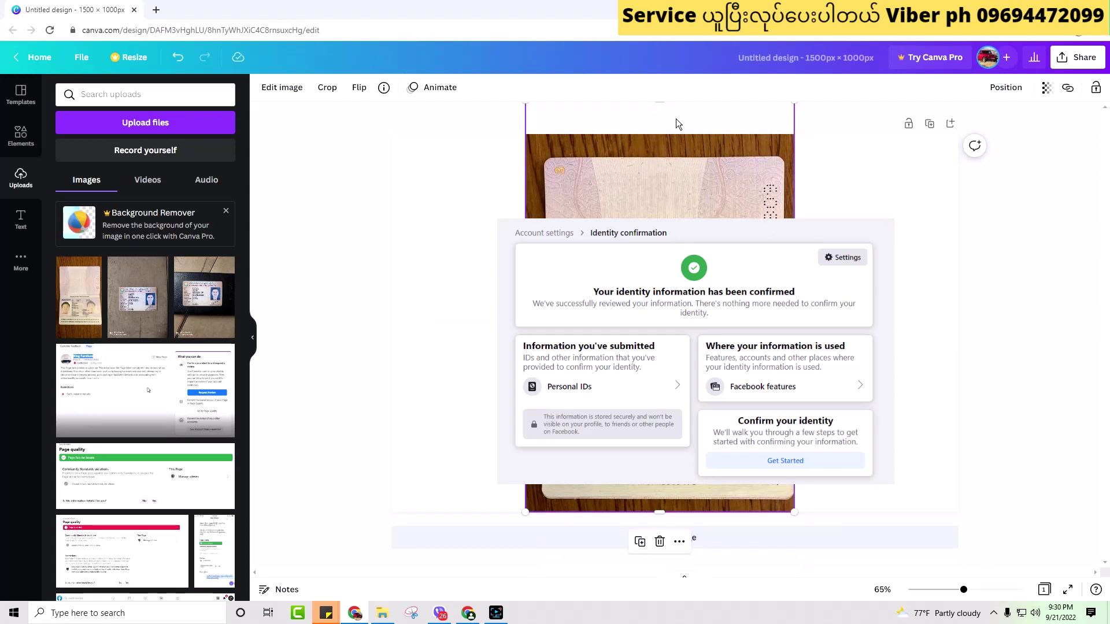
left_click_drag(677, 120, 670, 146)
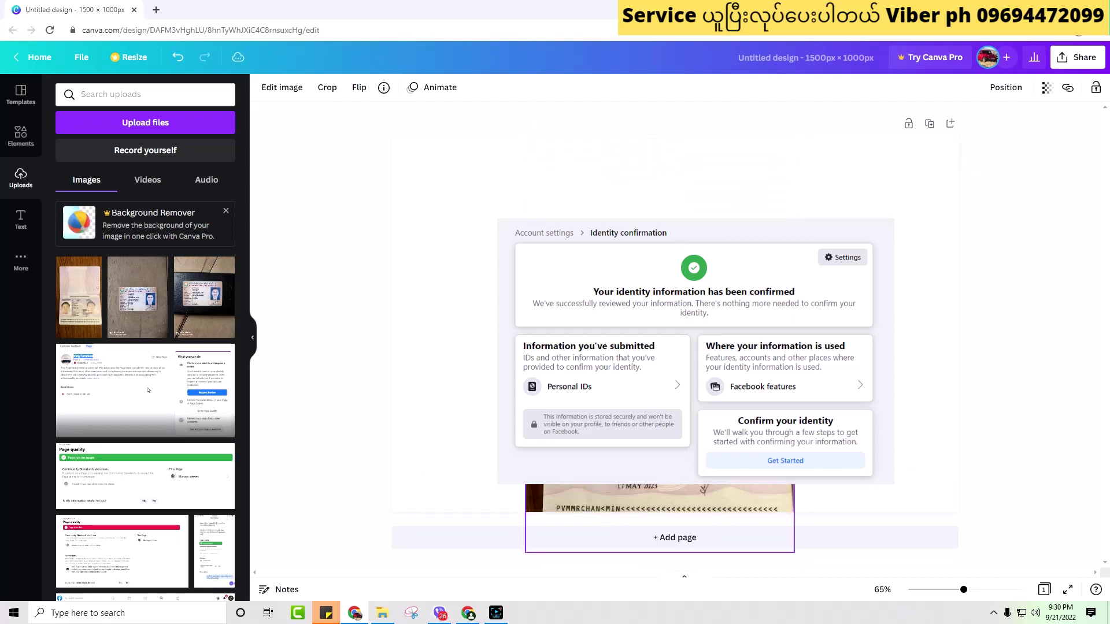
- Send the passport photo behind the screenshot and resize it to fill the whole page, nudged slightly left
key("Delete")
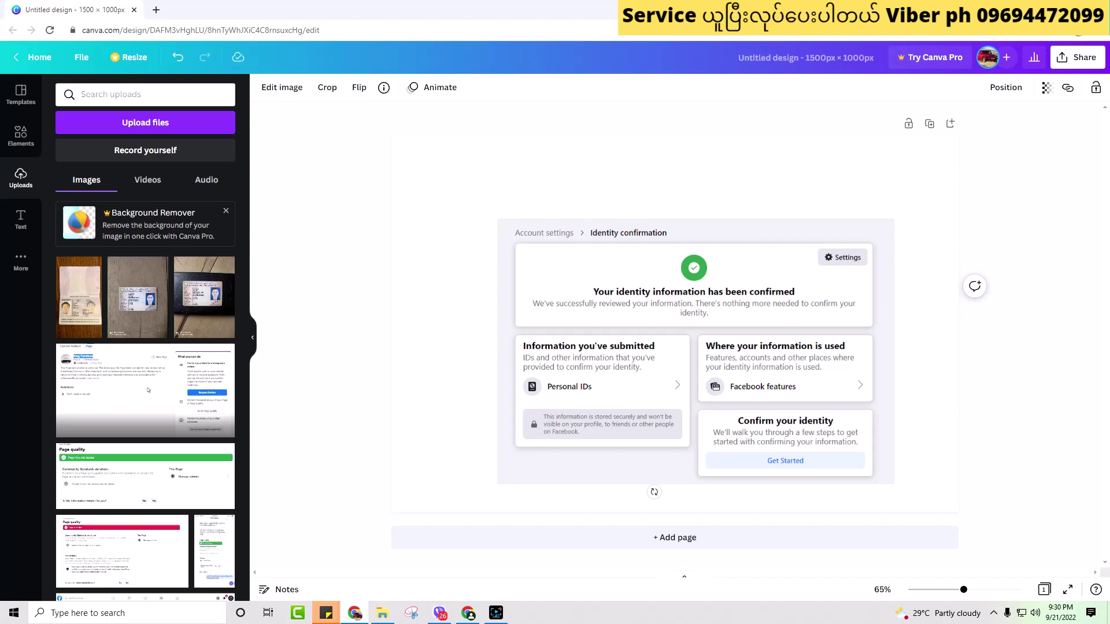
left_click_drag(849, 198, 942, 133)
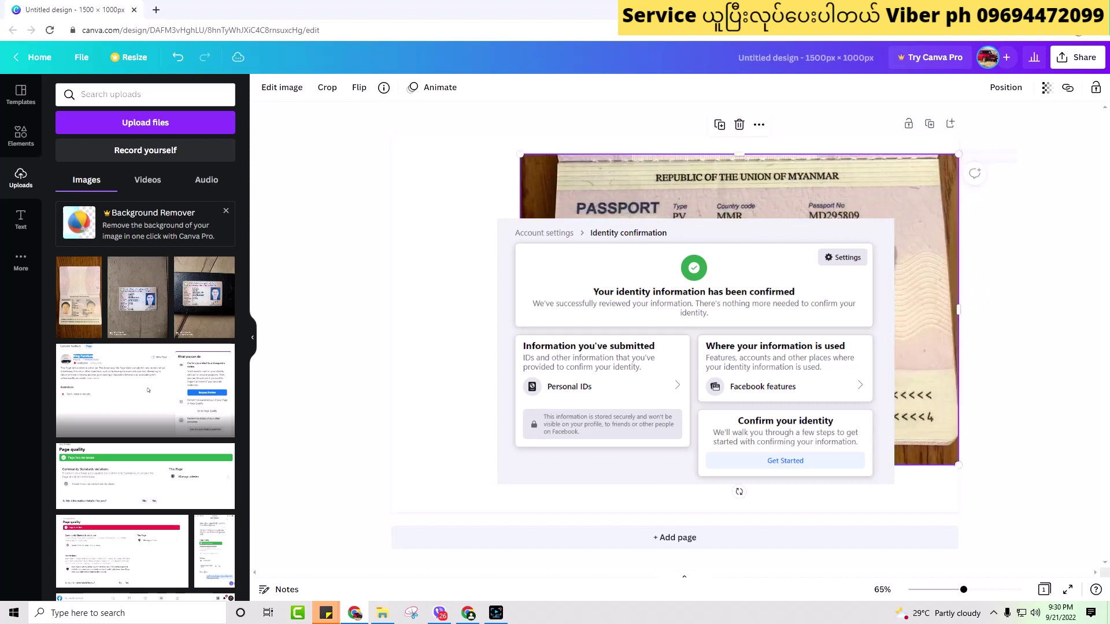
left_click_drag(520, 464, 460, 510)
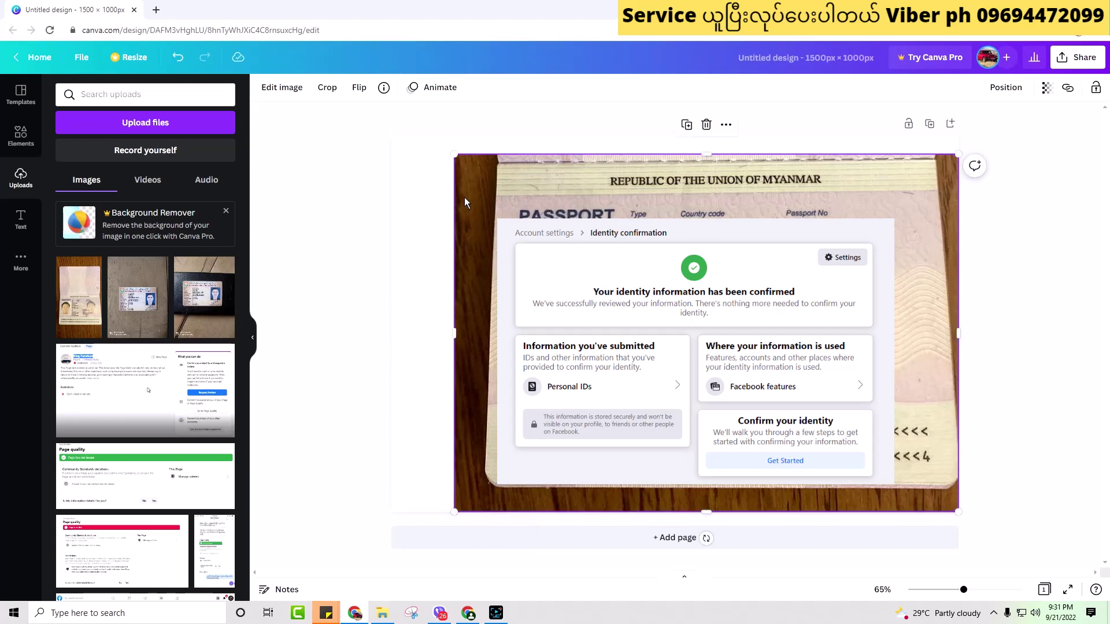
left_click_drag(455, 155, 412, 134)
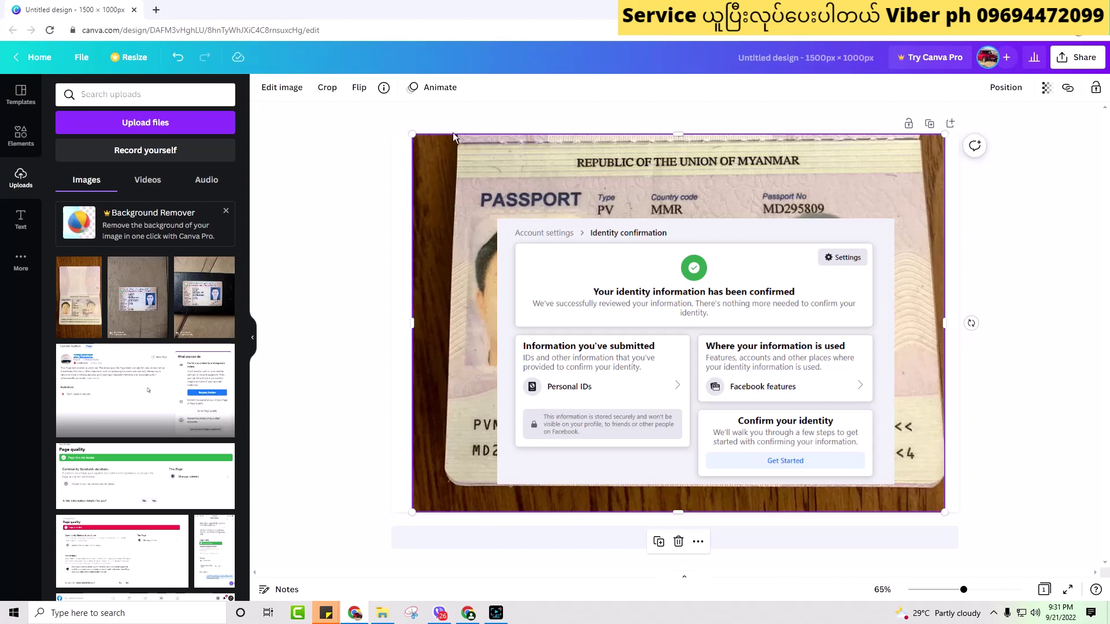
left_click_drag(412, 134, 434, 150)
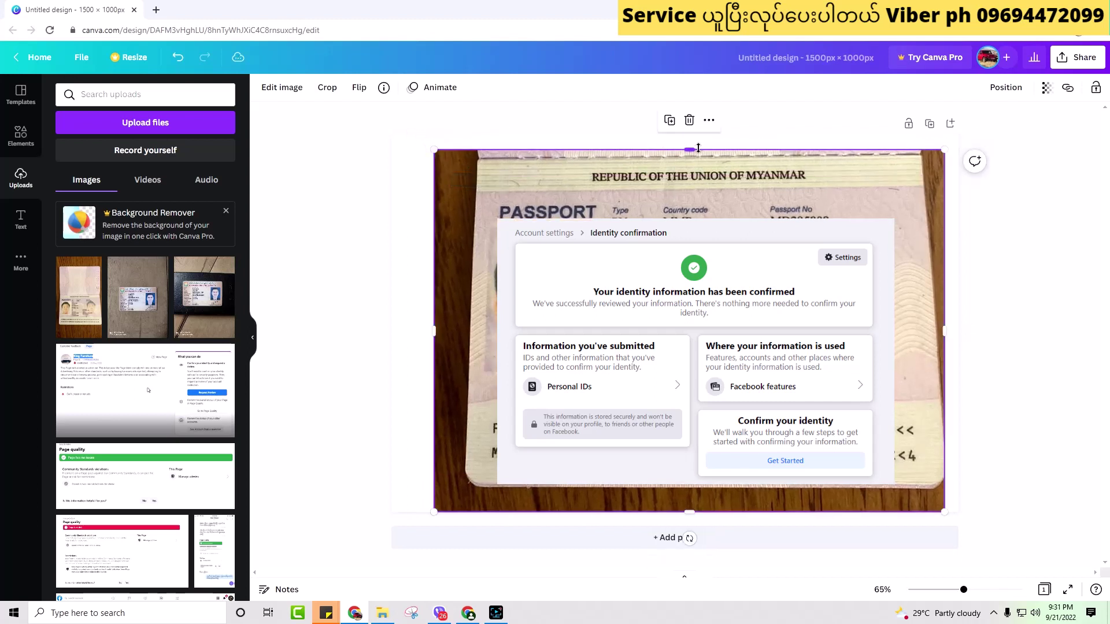
left_click_drag(618, 160, 589, 156)
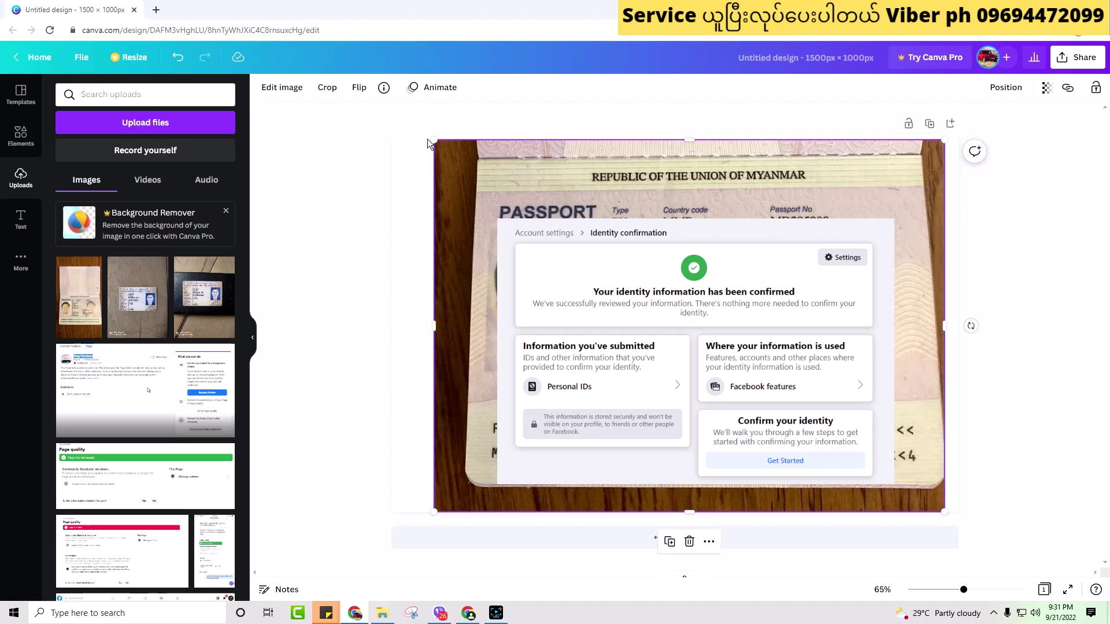
left_click_drag(434, 140, 429, 135)
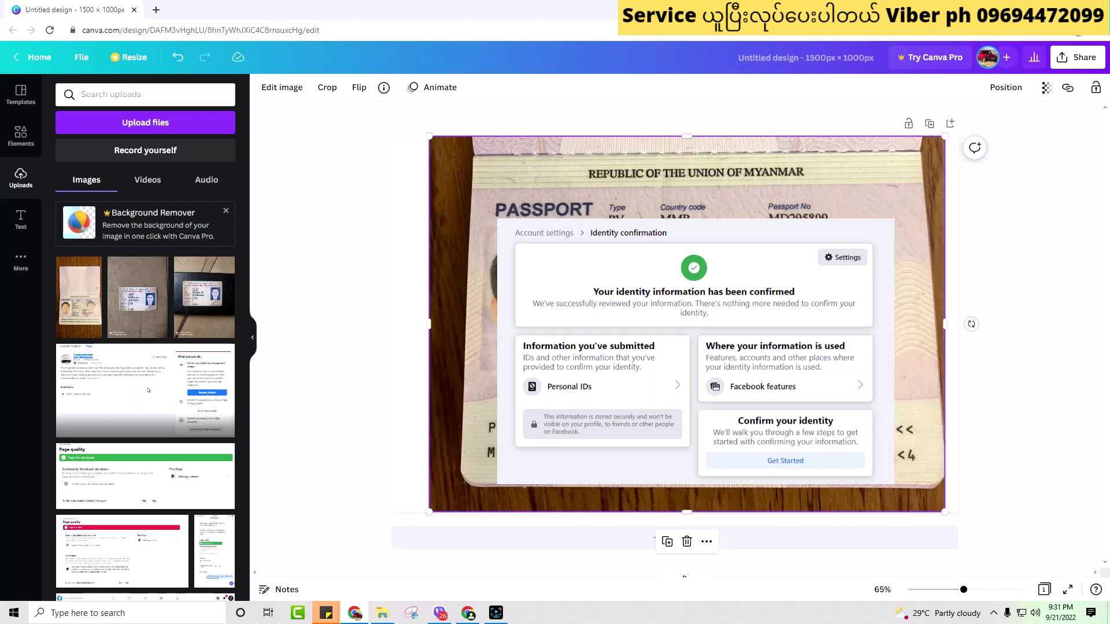
key("shift+Left")
key("shift+Left")
key("shift+Left")
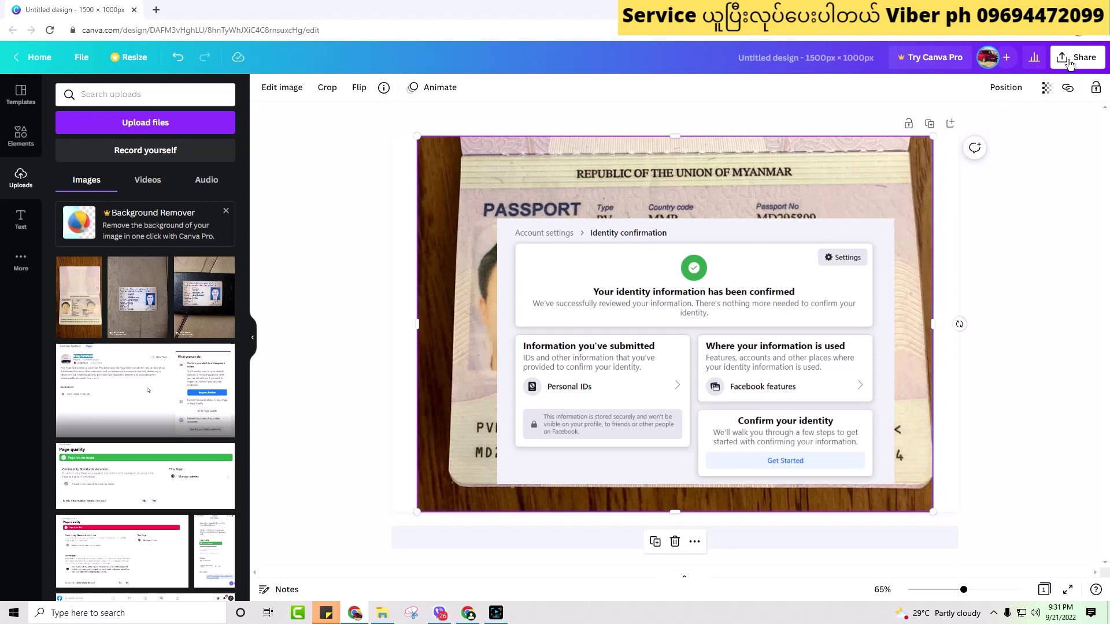
- Download the Canva design as a PNG, saved as Untitled design (6).png
left_click(1069, 62)
left_click(980, 341)
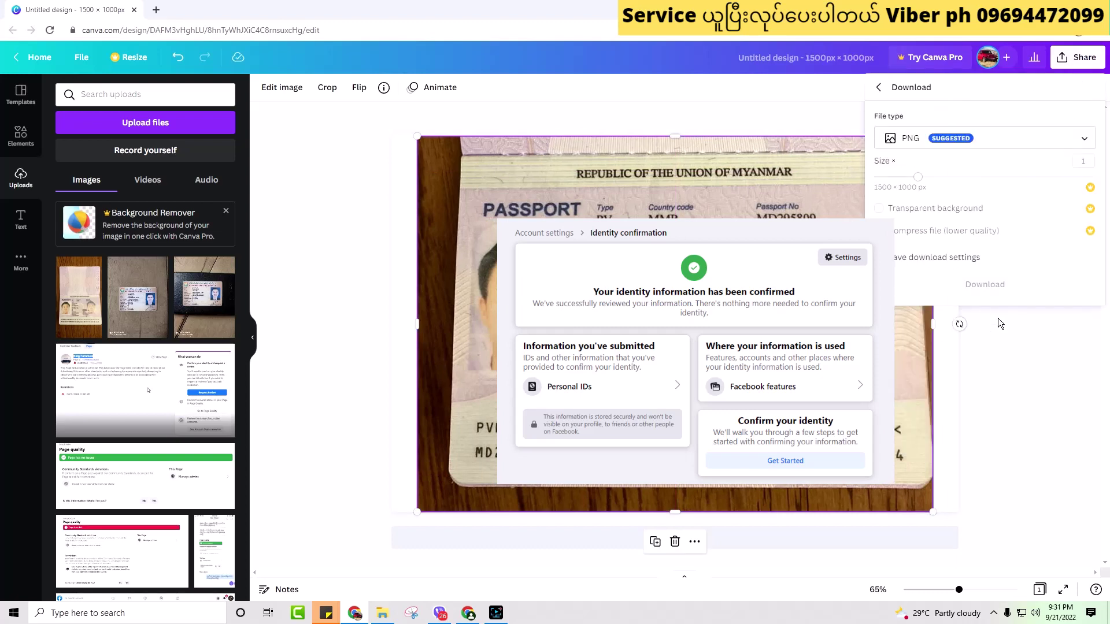
left_click(990, 289)
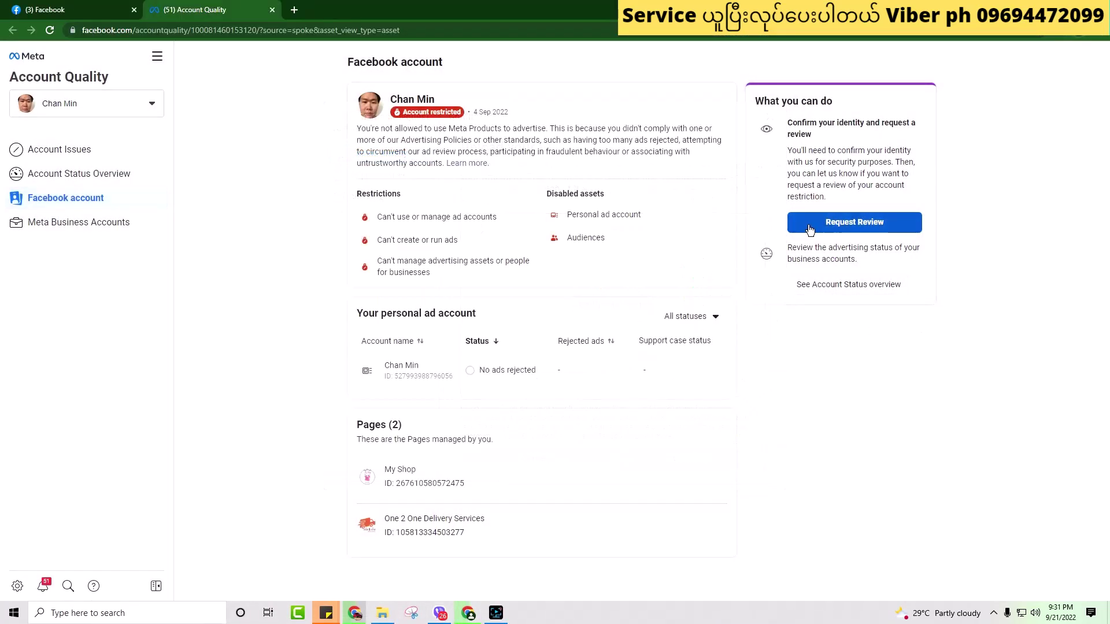
- Start a review request, upload Untitled design (6) from Downloads as the ID, and submit it
left_click(809, 229)
left_click(700, 374)
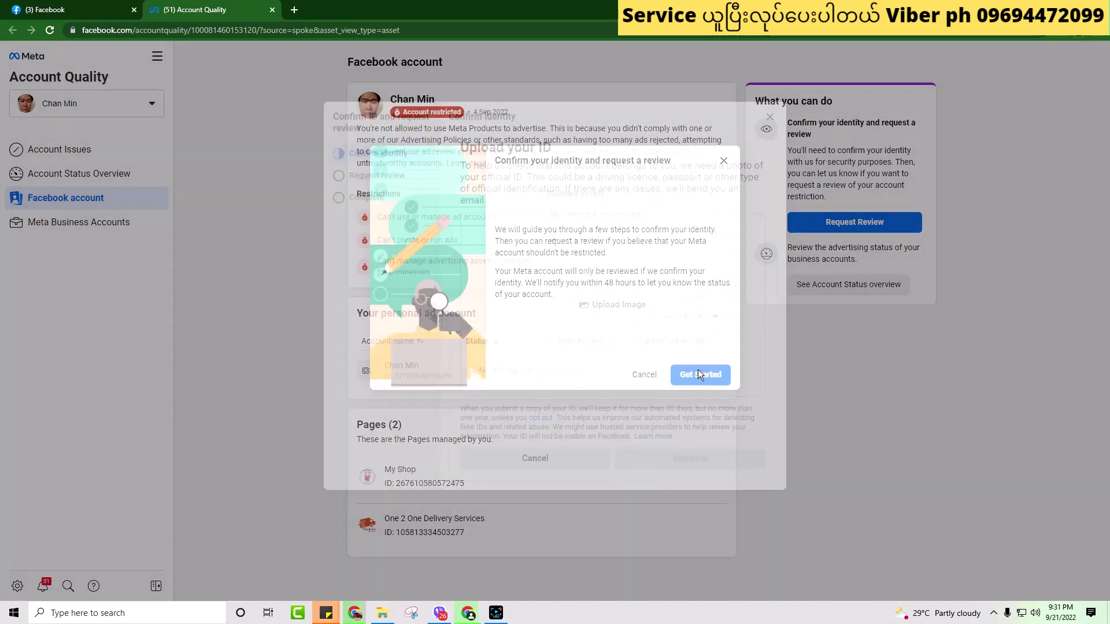
left_click(585, 307)
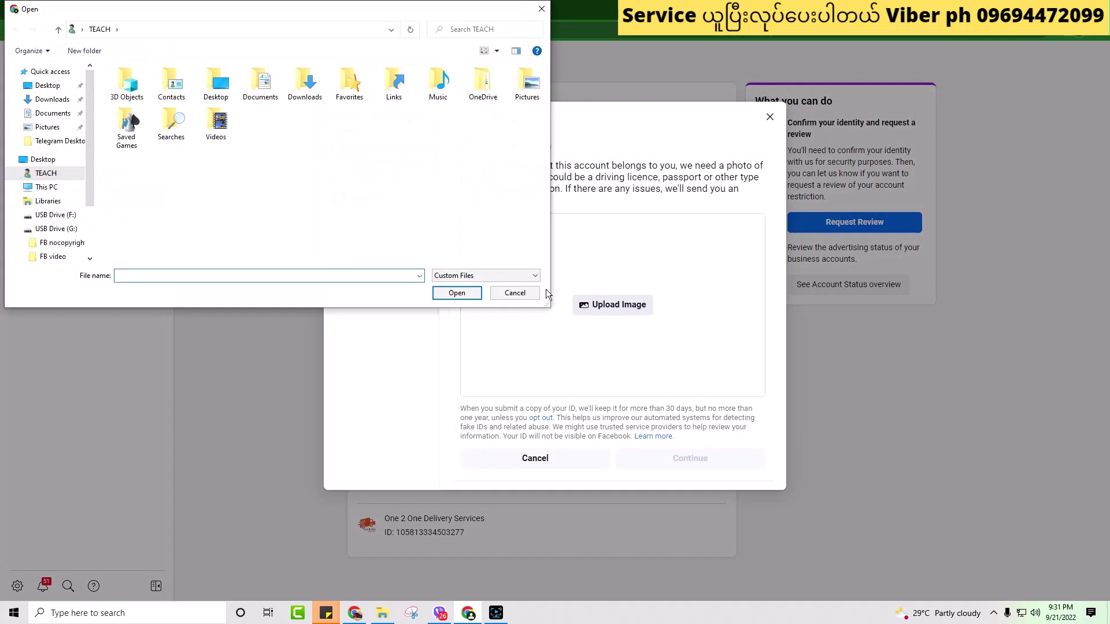
left_click(48, 99)
left_click(116, 119)
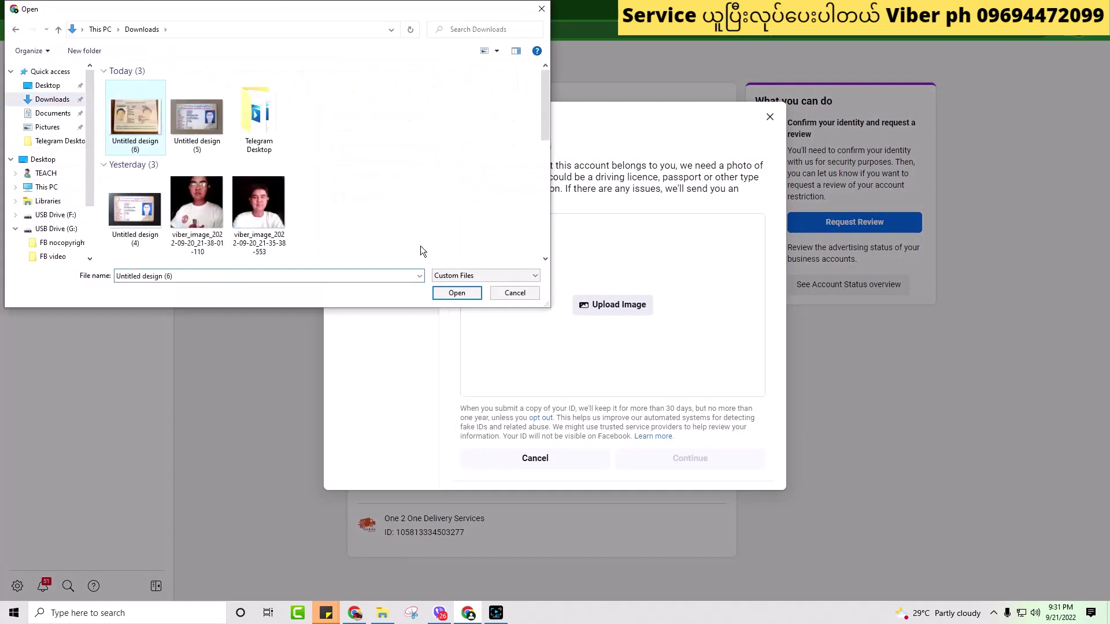
left_click(470, 295)
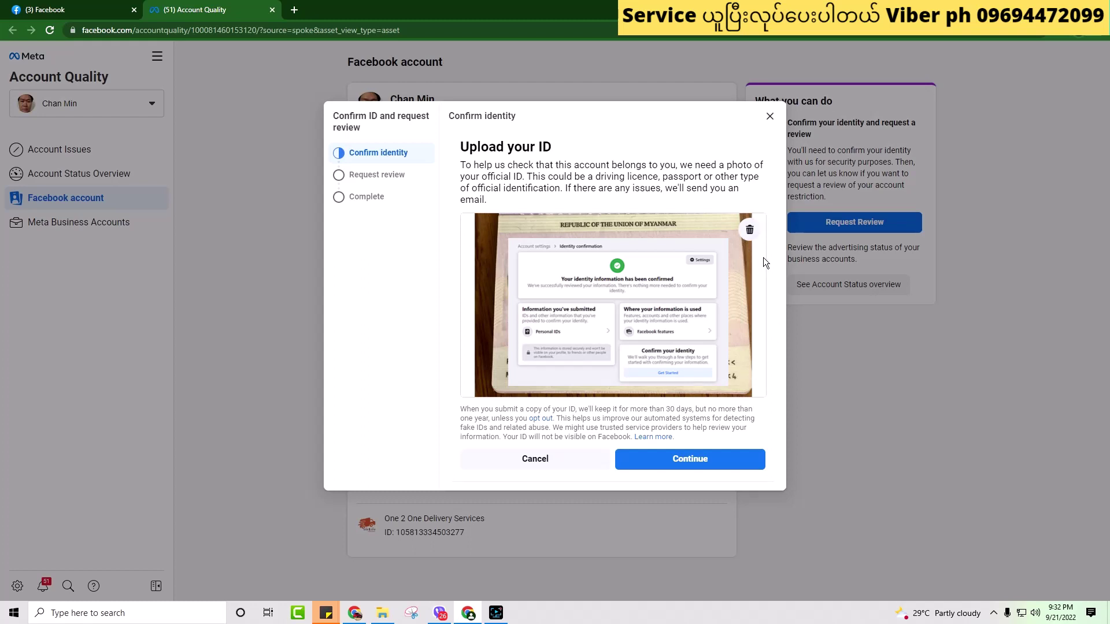
left_click(669, 458)
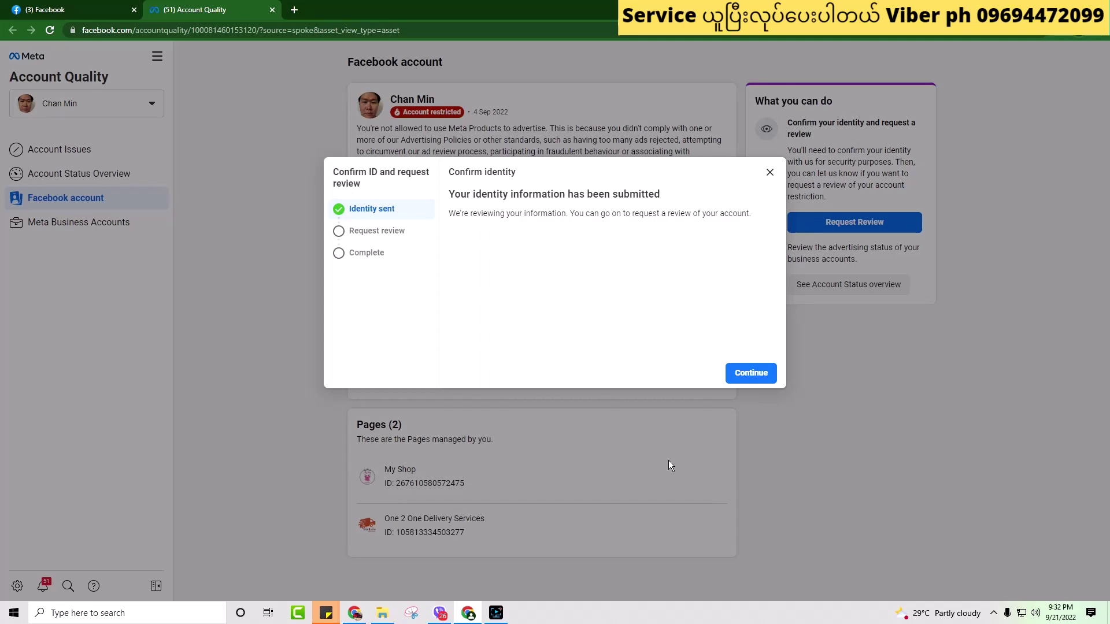
- Send the review request with the reason 'I'm not sure which policy was violated'
left_click(751, 374)
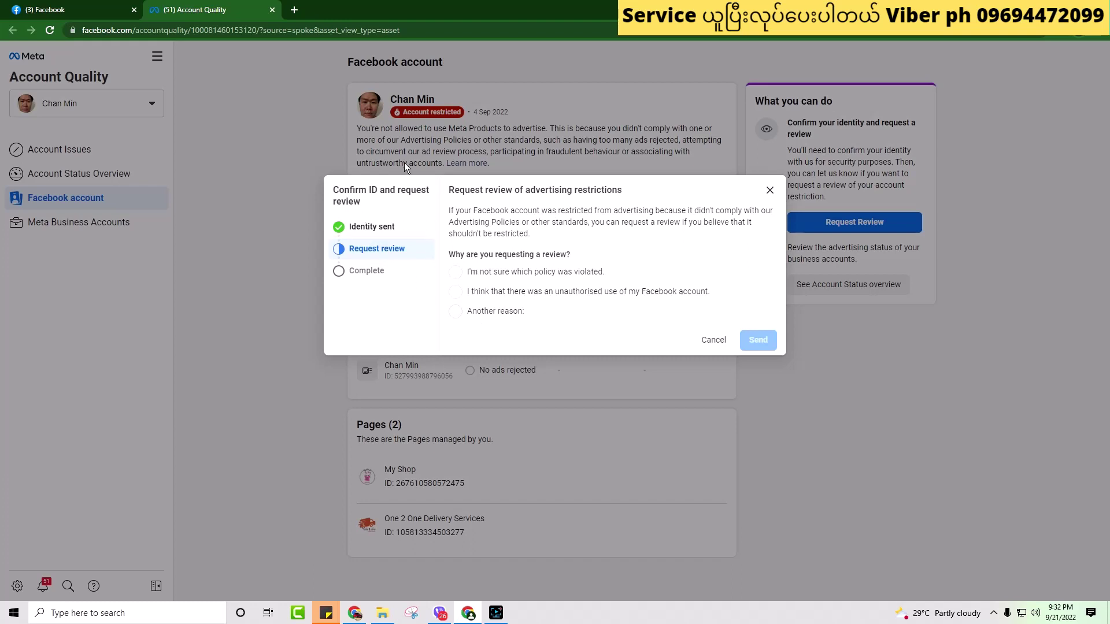
left_click(456, 272)
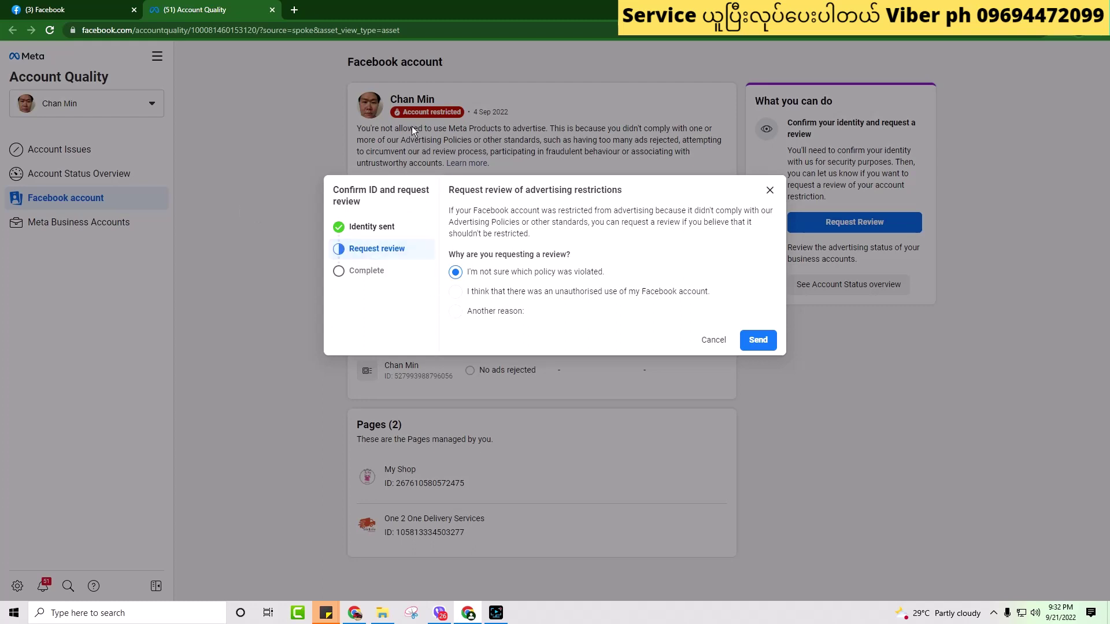
left_click(760, 341)
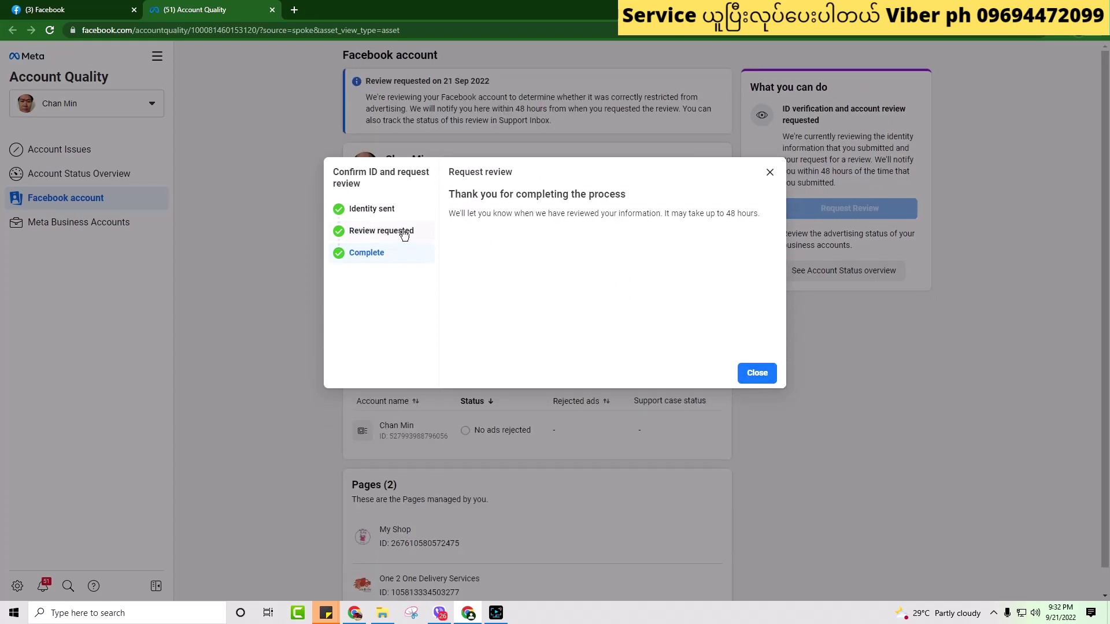
- Close the completion dialog and highlight '48 hours' in the Review requested banner
left_click(757, 373)
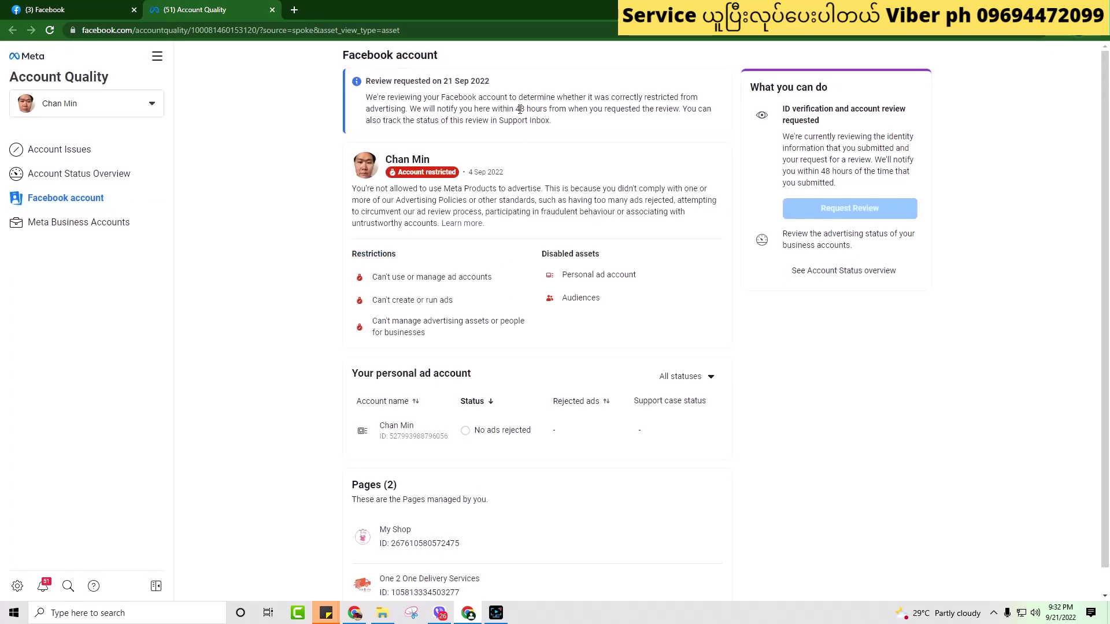
left_click_drag(515, 108, 548, 110)
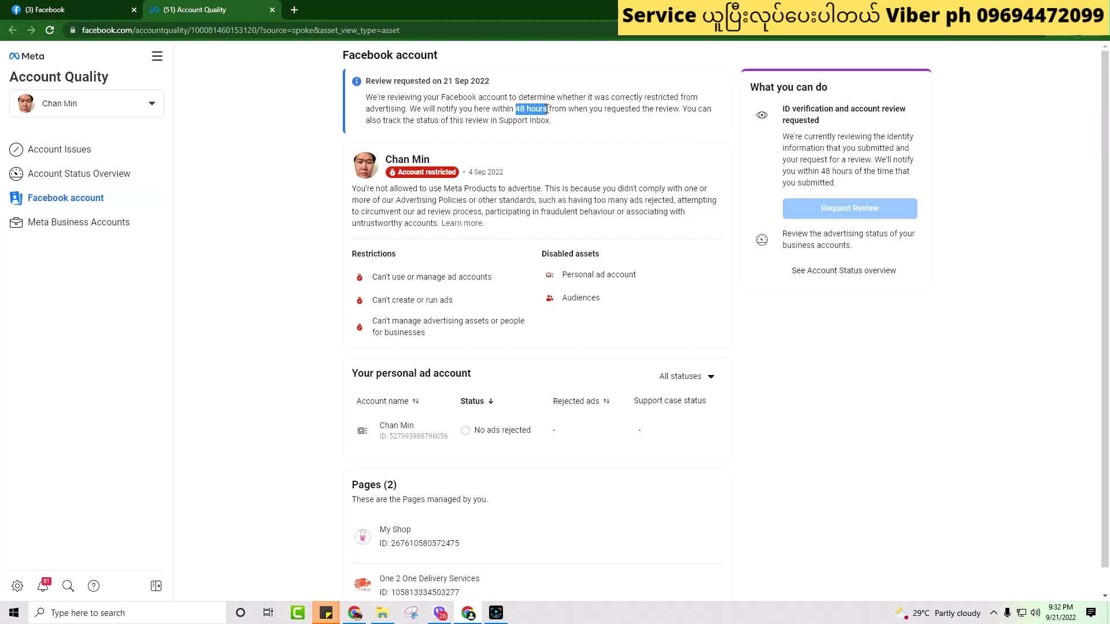